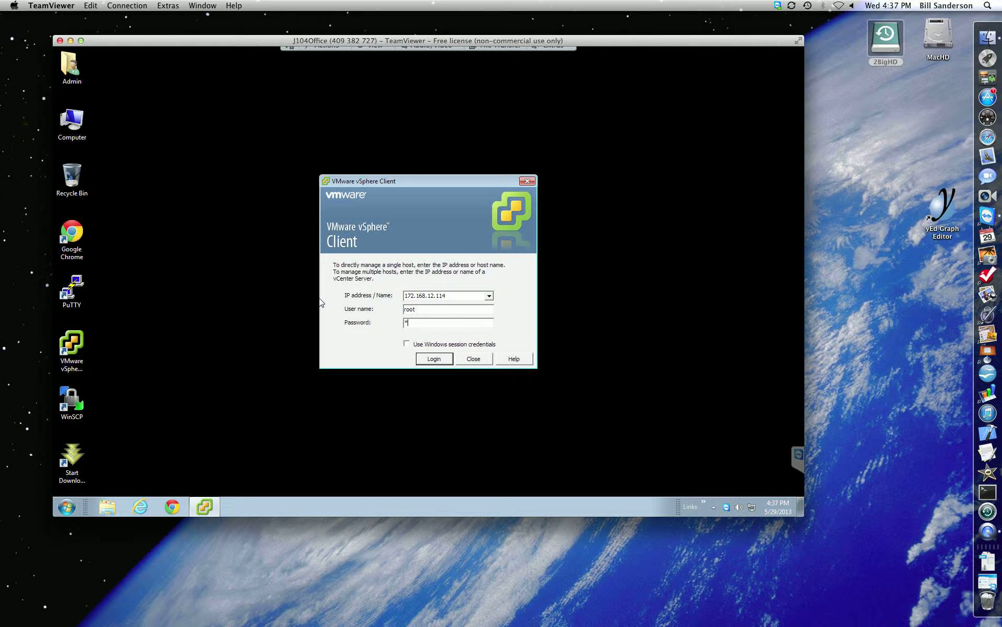
- Log in to host 172.168.12.114 as root with the account password and expand its virtual machine inventory
{"action": "key", "text": "Return"}
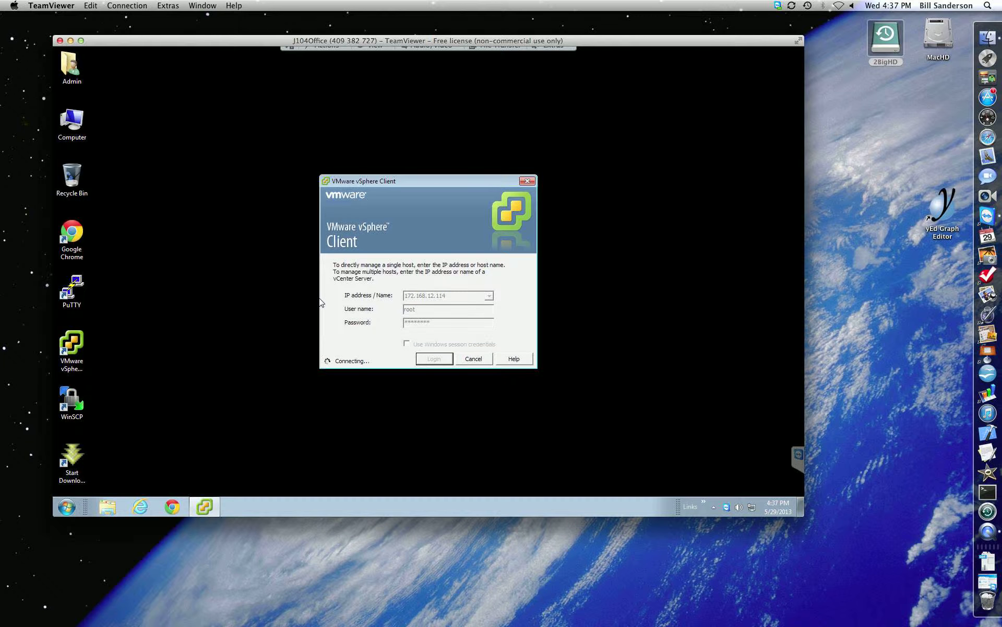
{"action": "left_click", "coordinate": [462, 316]}
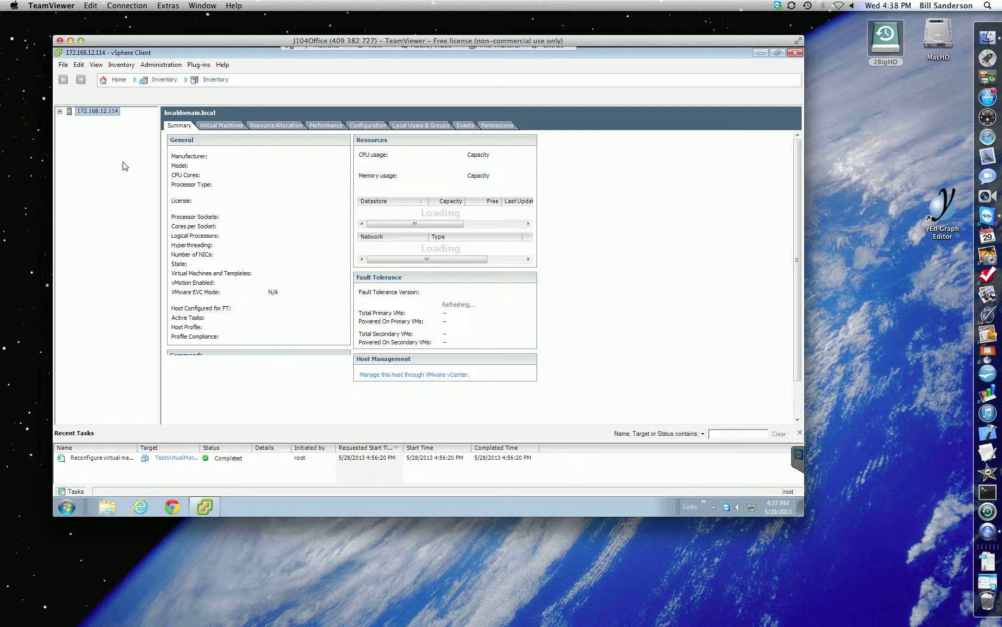
{"action": "left_click", "coordinate": [60, 112]}
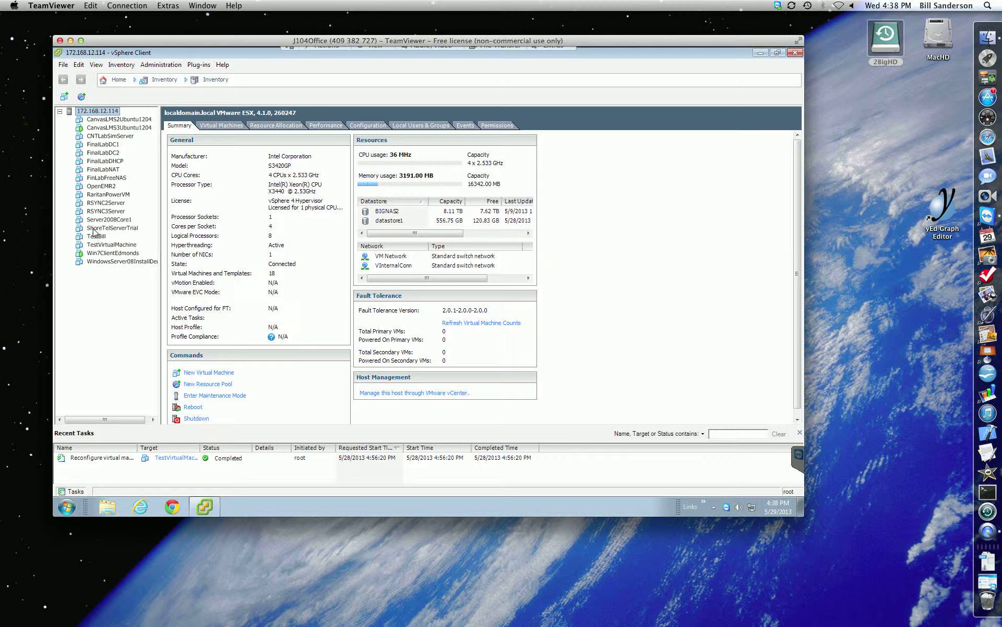
- Start creating a new virtual machine on the host with the Typical configuration and name it VMTest1
{"action": "right_click", "coordinate": [101, 115]}
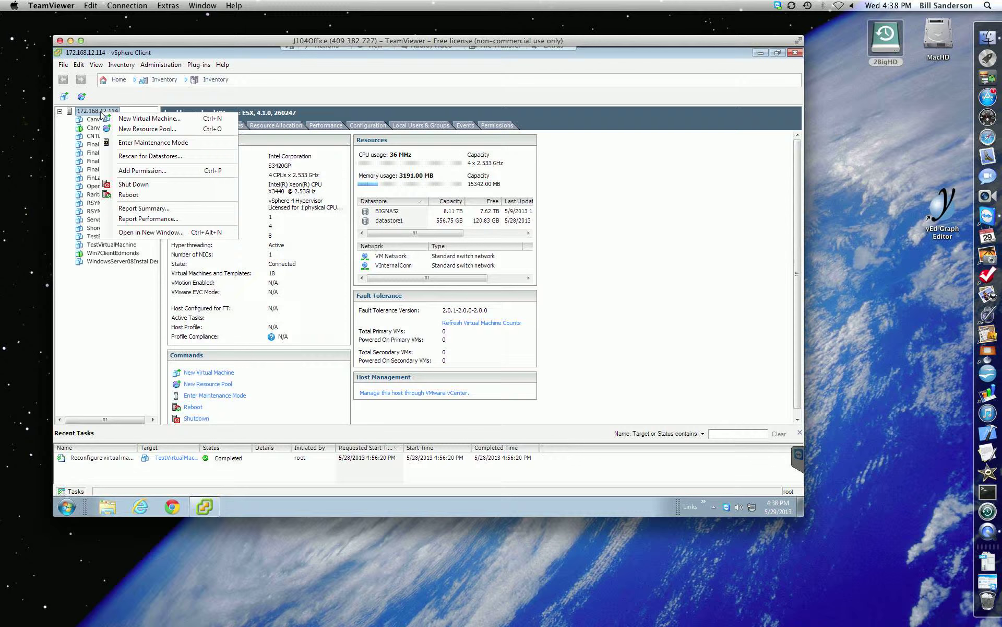
{"action": "left_click", "coordinate": [137, 119]}
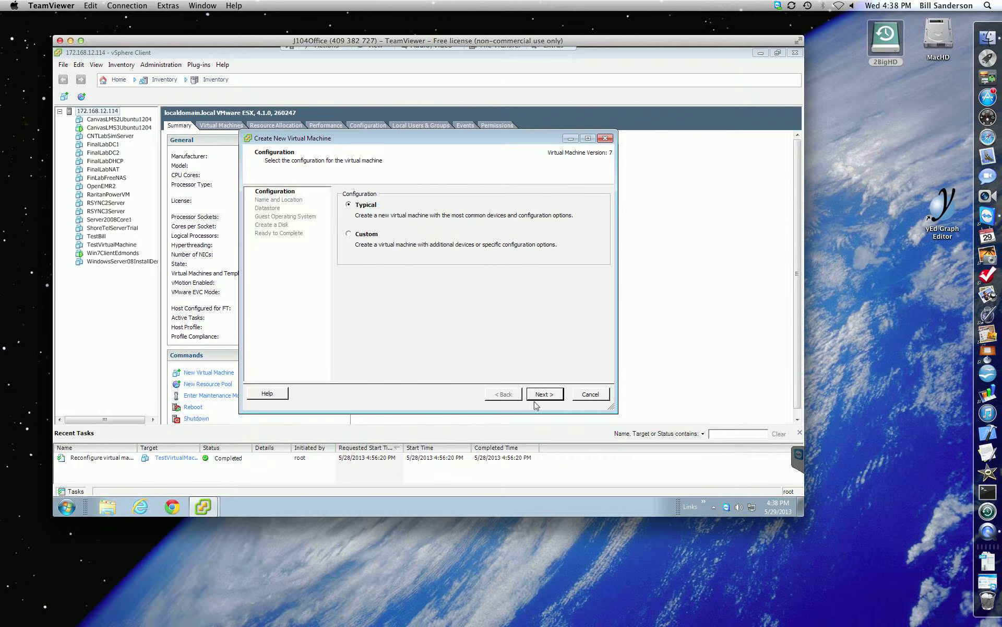
{"action": "left_click", "coordinate": [540, 395]}
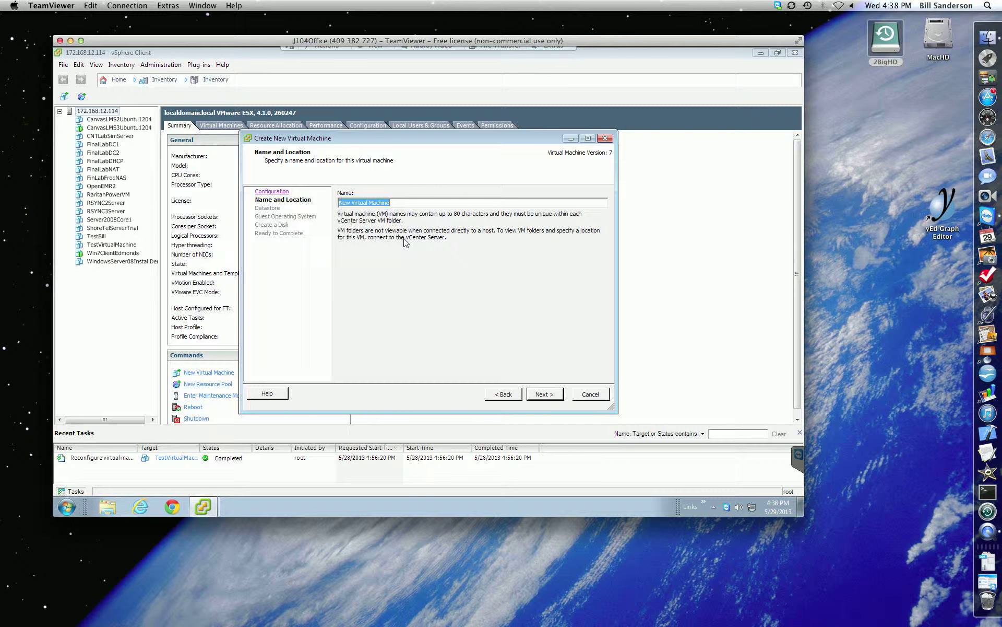
{"action": "type", "text": "VMTest1"}
{"action": "left_click", "coordinate": [544, 393]}
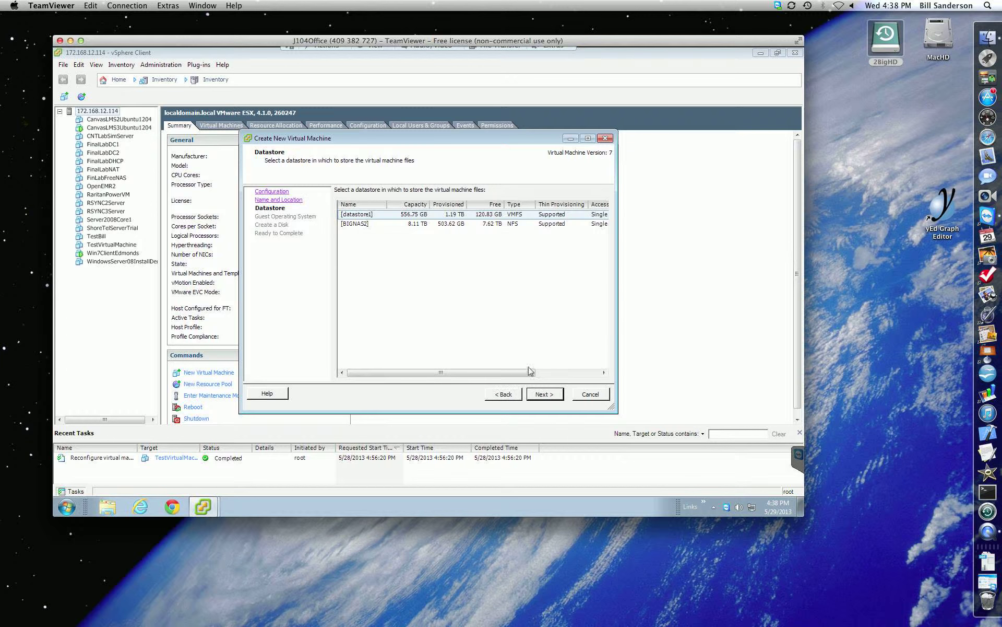
- Store the virtual machine on datastore1 and accept Microsoft Windows Server 2008 R2 (64-bit) as its guest operating system
{"action": "left_click", "coordinate": [364, 215]}
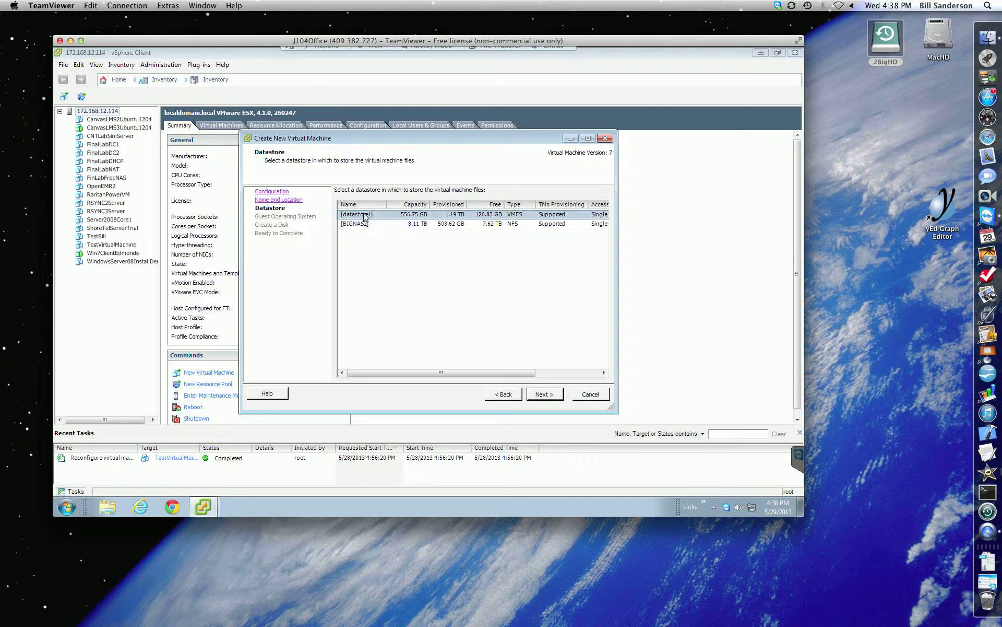
{"action": "left_click", "coordinate": [544, 397]}
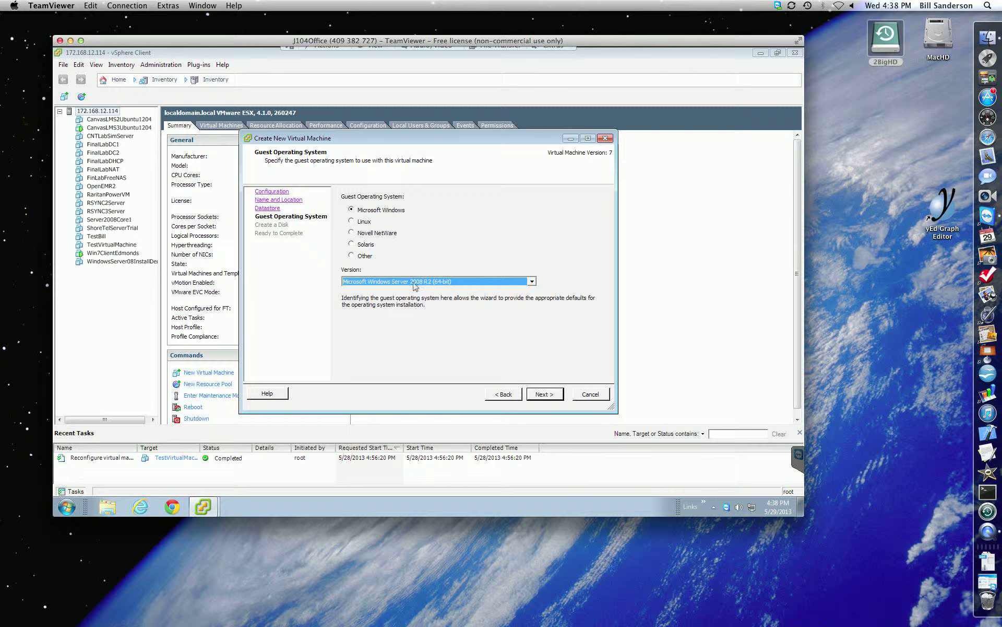
{"action": "left_click", "coordinate": [542, 397]}
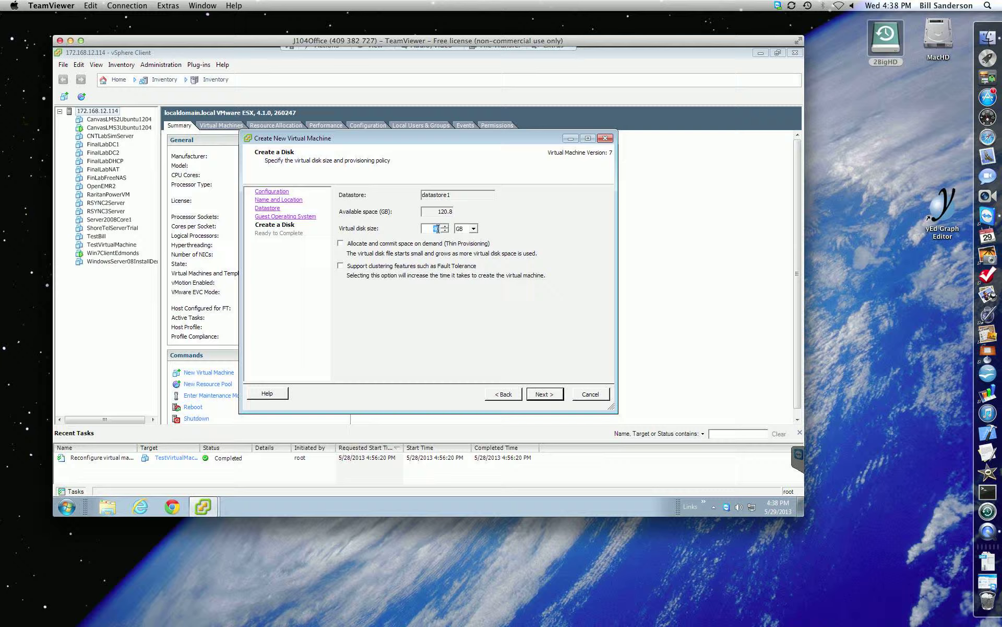
- Give the machine an 80 GB thin-provisioned disk and choose to edit its settings before completion
{"action": "left_click", "coordinate": [341, 243]}
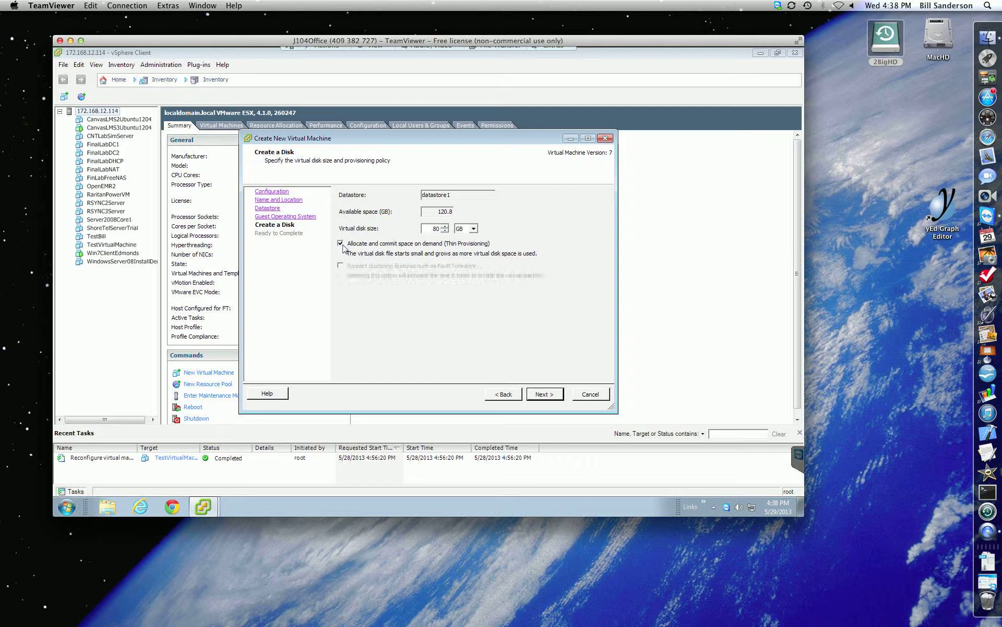
{"action": "left_click", "coordinate": [545, 394]}
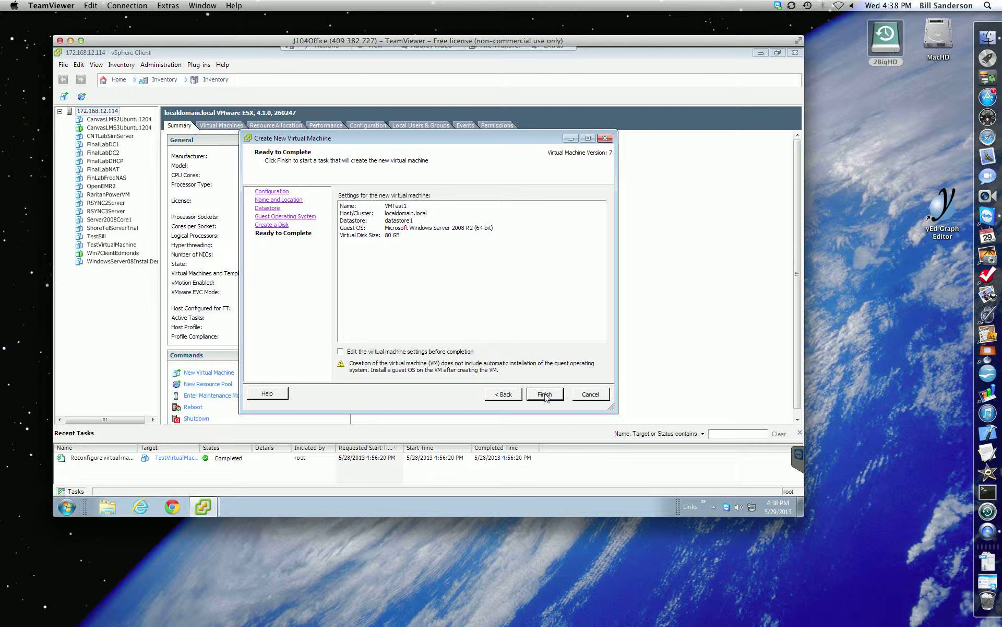
{"action": "left_click", "coordinate": [341, 352]}
{"action": "left_click", "coordinate": [544, 394]}
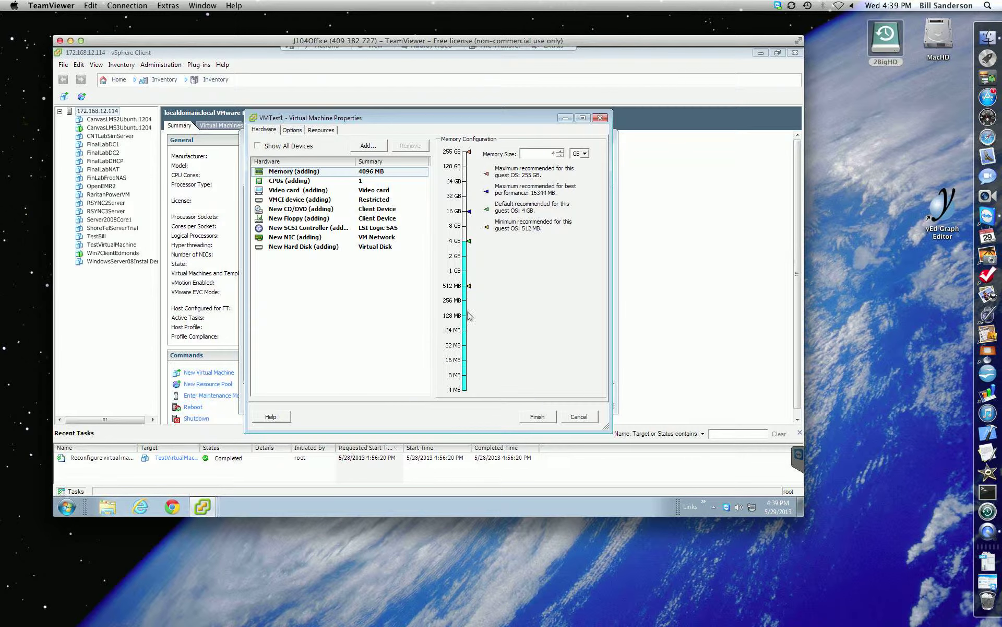
- Set the new CD/DVD drive to the datastore1 image ISOs/Server2008R2Dec1210/WinServer2008R2Dec12.iso and finish creating the virtual machine
{"action": "left_click", "coordinate": [291, 210]}
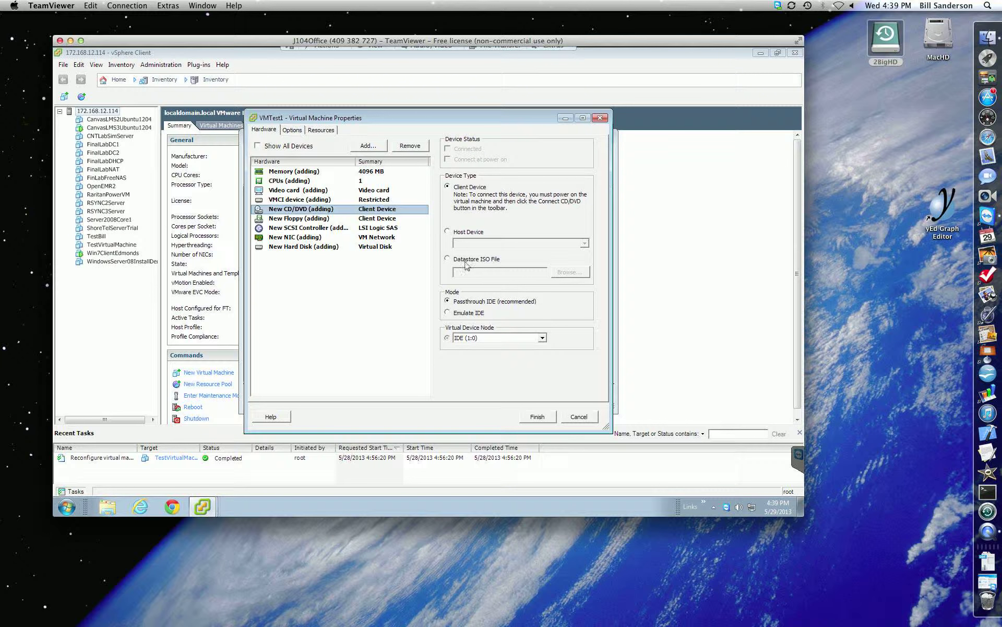
{"action": "left_click", "coordinate": [448, 259]}
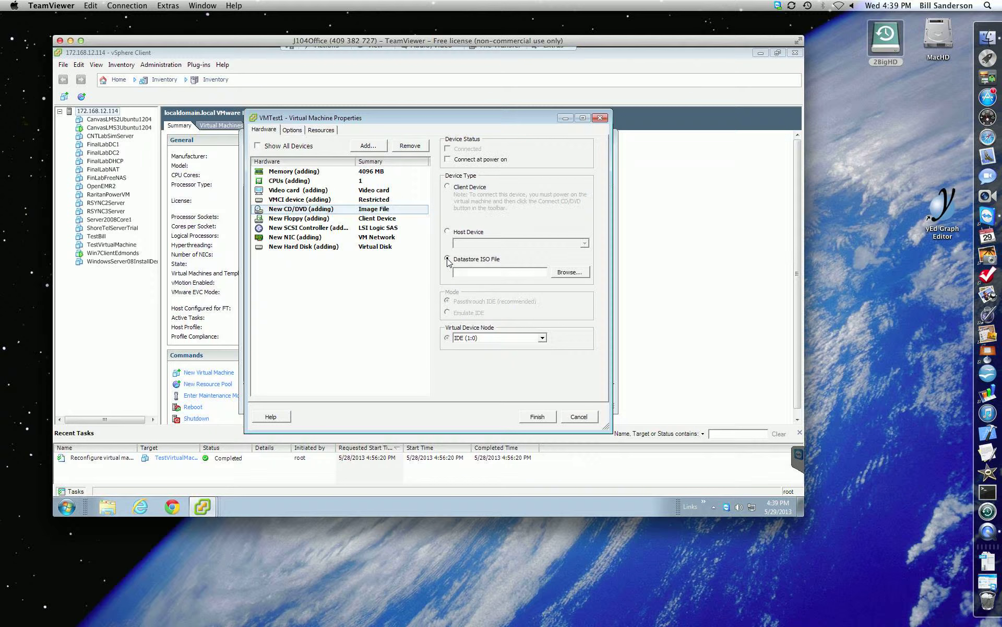
{"action": "left_click", "coordinate": [568, 274]}
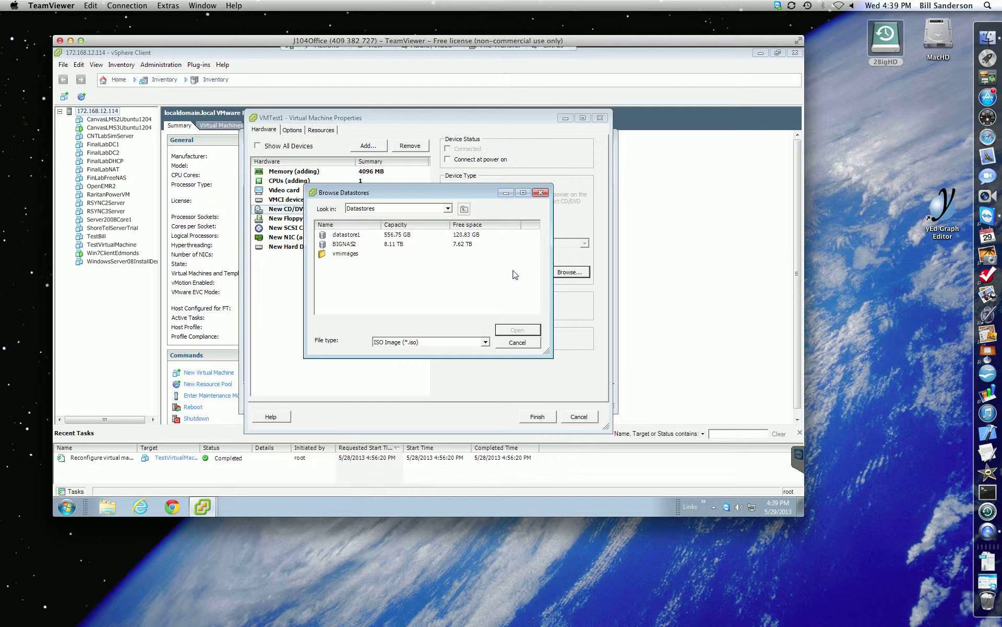
{"action": "double_click", "coordinate": [357, 236]}
{"action": "double_click", "coordinate": [339, 245]}
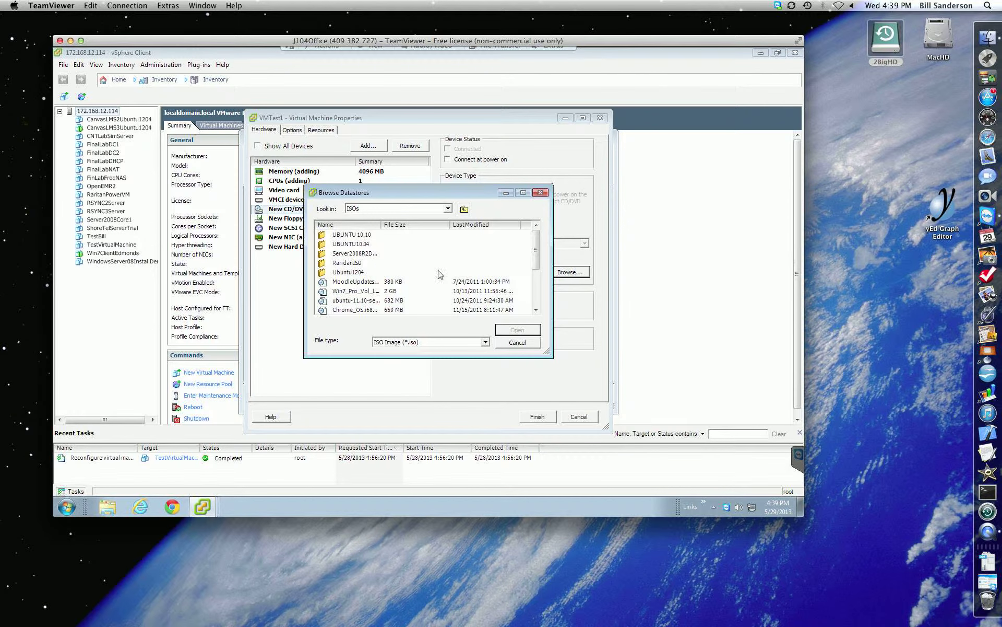
{"action": "mouse_move", "coordinate": [536, 258]}
{"action": "left_mouse_down"}
{"action": "mouse_move", "coordinate": [535, 300]}
{"action": "mouse_move", "coordinate": [535, 261]}
{"action": "left_mouse_up"}
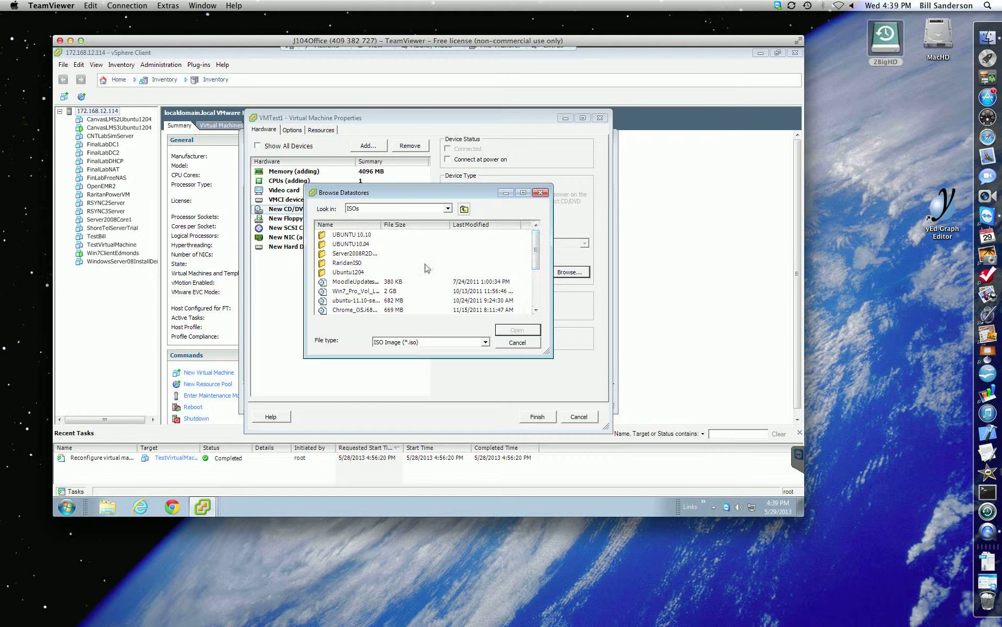
{"action": "double_click", "coordinate": [357, 253]}
{"action": "left_click", "coordinate": [347, 244]}
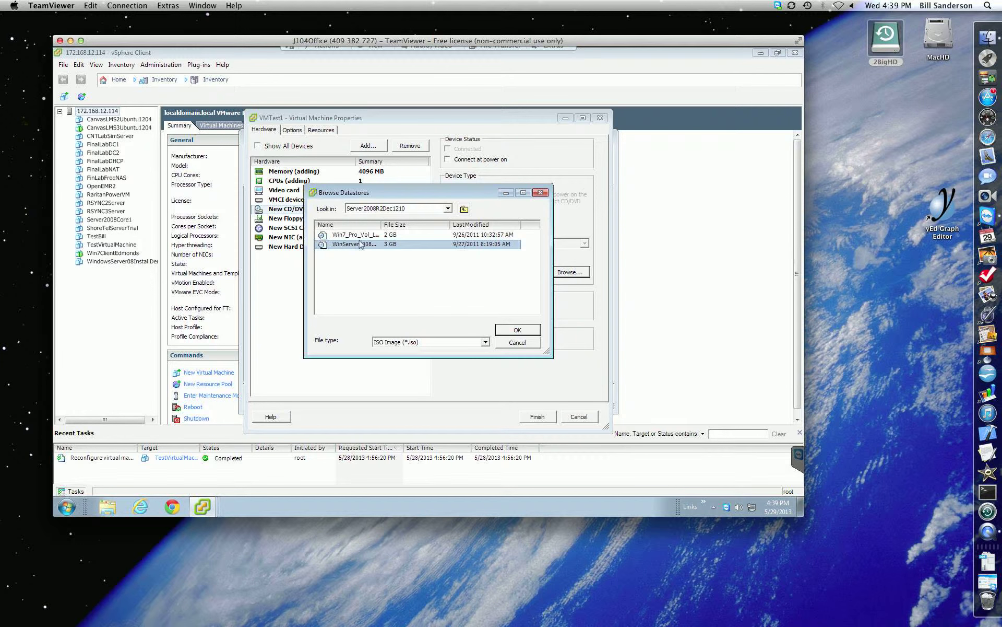
{"action": "left_click_drag", "start_coordinate": [392, 227], "coordinate": [429, 228]}
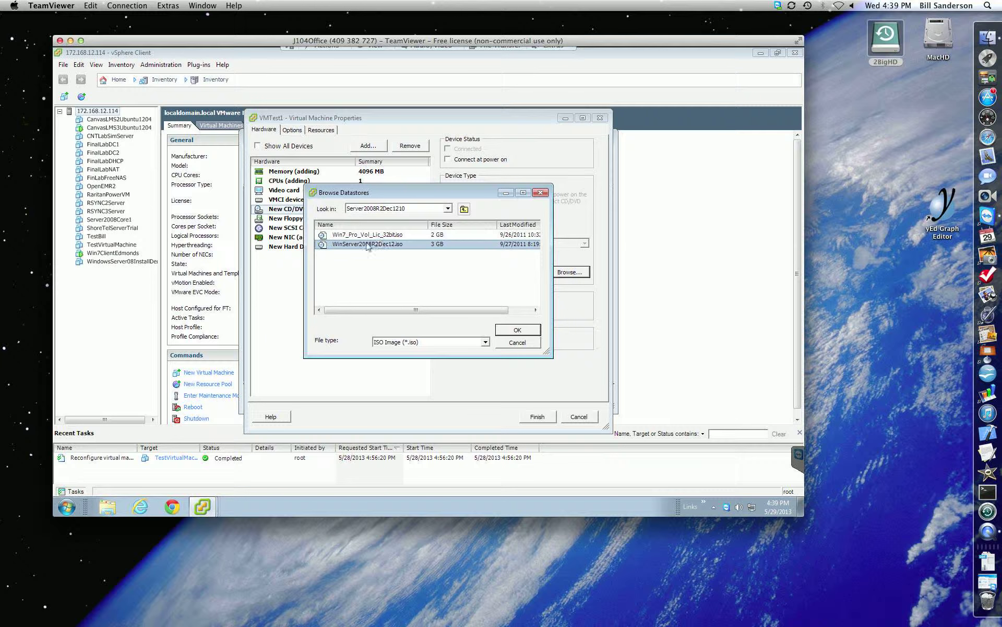
{"action": "left_click", "coordinate": [505, 333]}
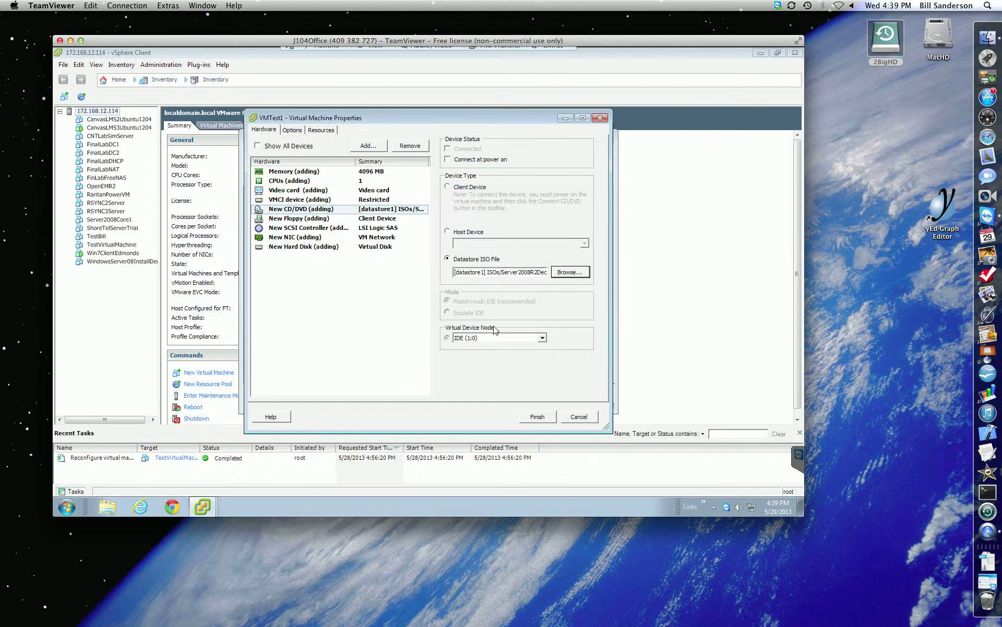
{"action": "left_click", "coordinate": [538, 417]}
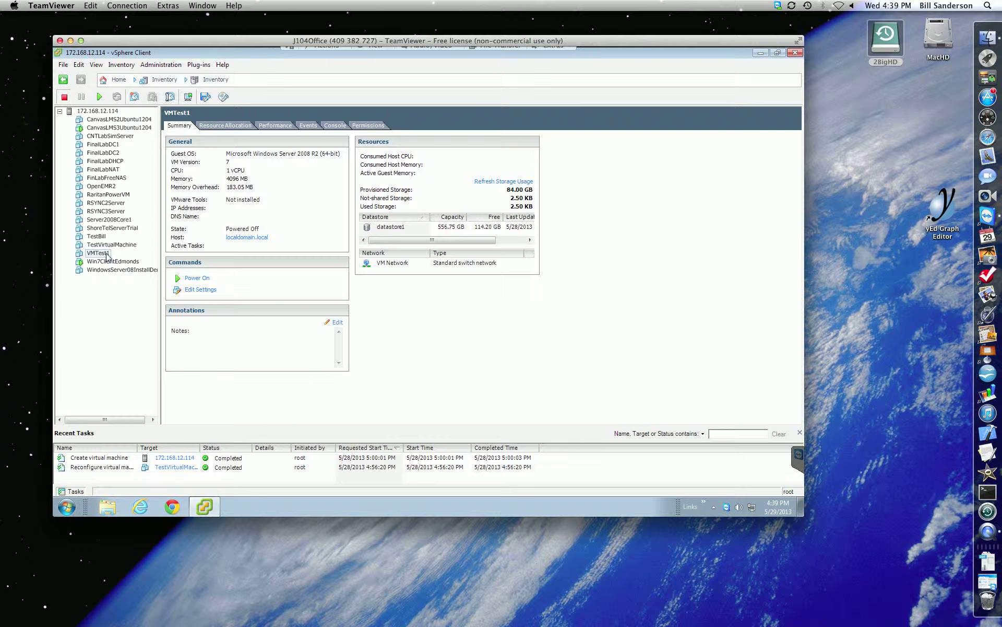
- Open the console of VMTest1 and power on the virtual machine
{"action": "right_click", "coordinate": [106, 255]}
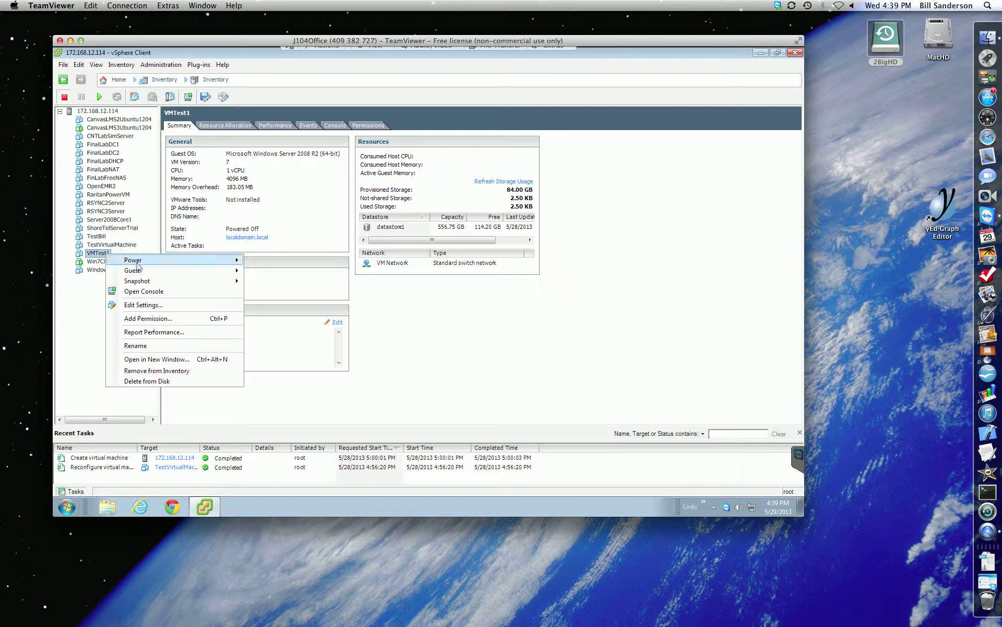
{"action": "mouse_move", "coordinate": [139, 264]}
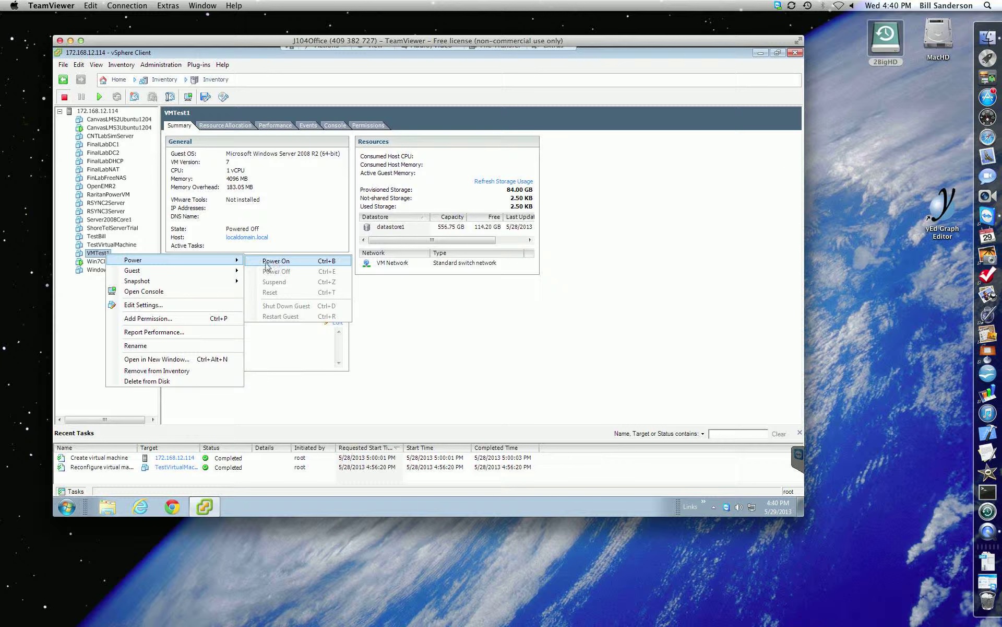
{"action": "left_click", "coordinate": [143, 293]}
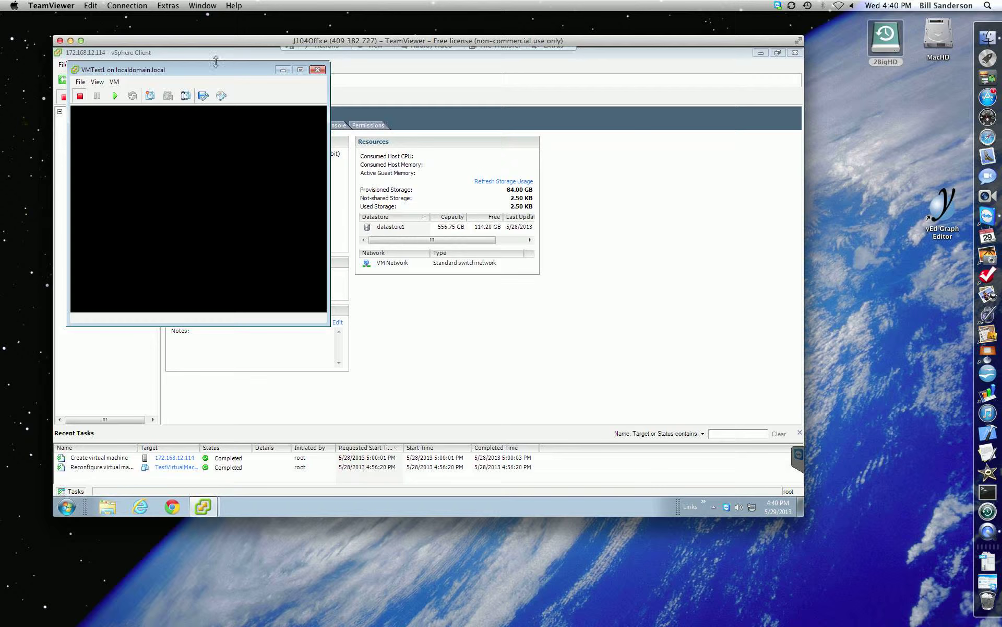
{"action": "left_click_drag", "start_coordinate": [214, 69], "coordinate": [367, 90]}
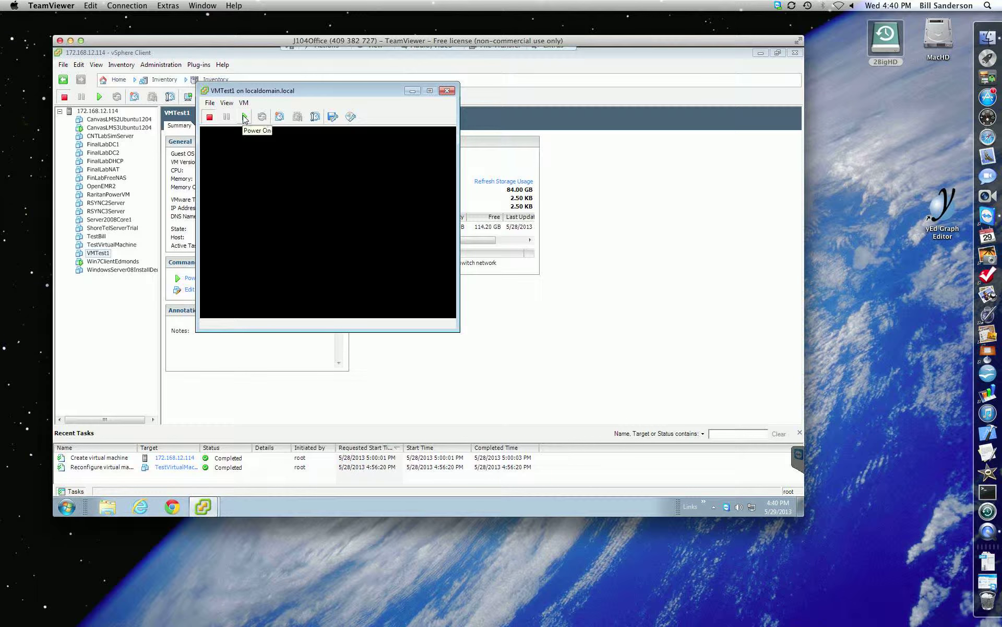
{"action": "left_click", "coordinate": [244, 117]}
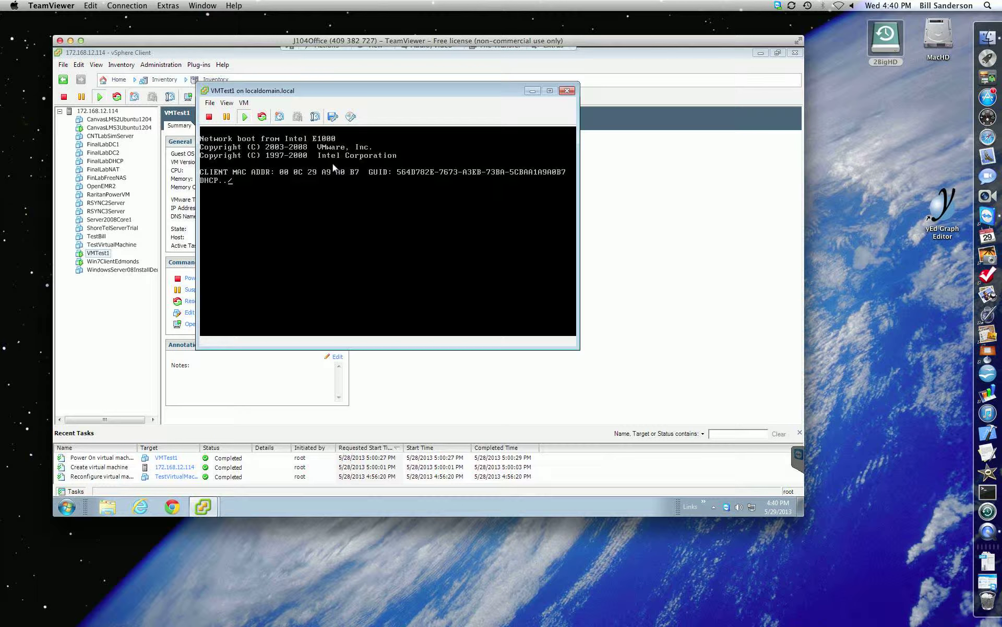
- Try to shut down the VMTest1 guest from its console, and close the console window
{"action": "left_click", "coordinate": [209, 118]}
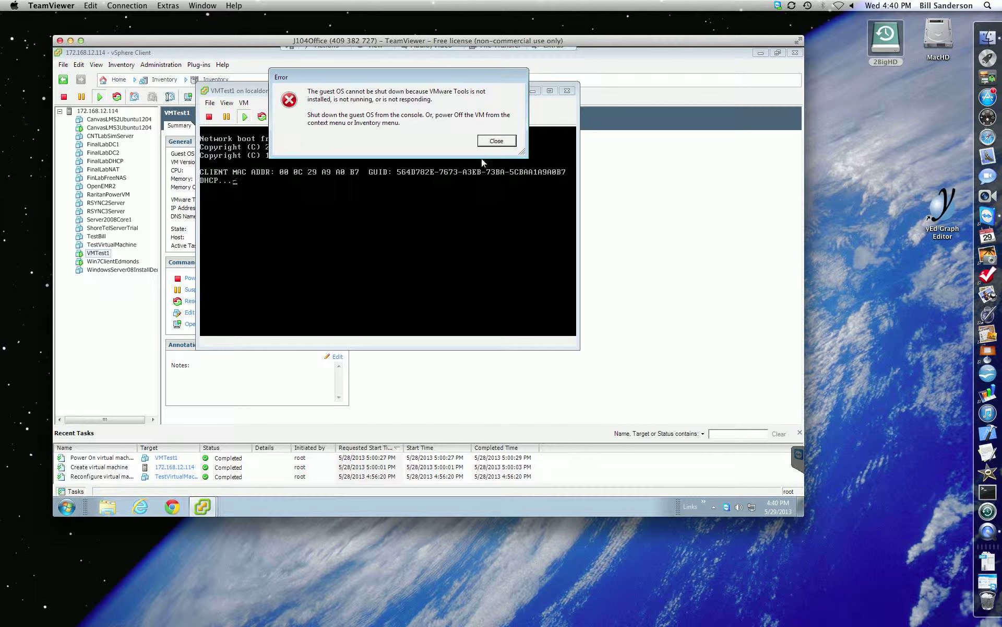
{"action": "left_click", "coordinate": [493, 141]}
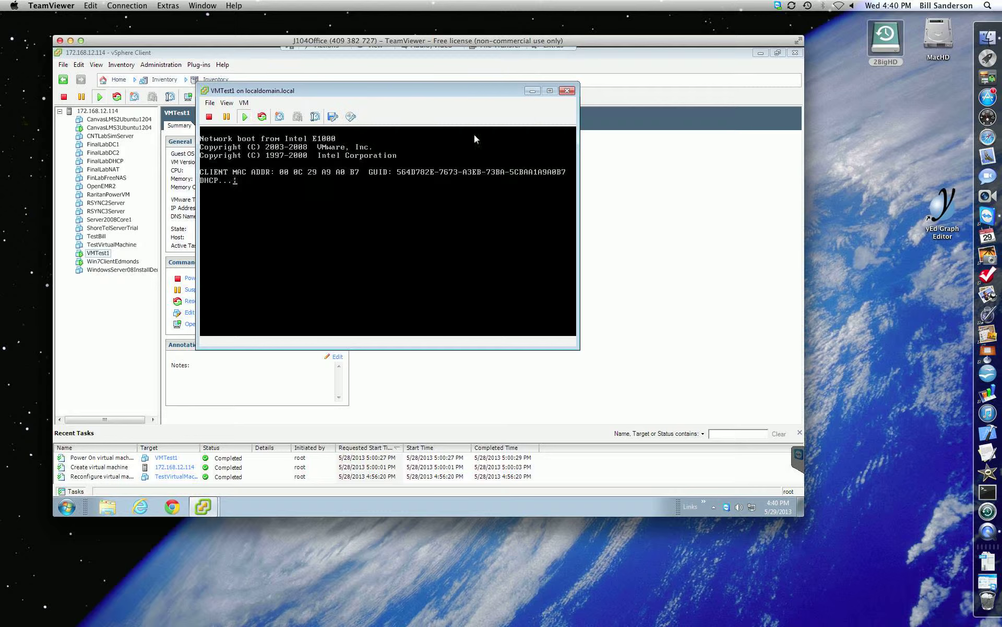
{"action": "left_click", "coordinate": [568, 92]}
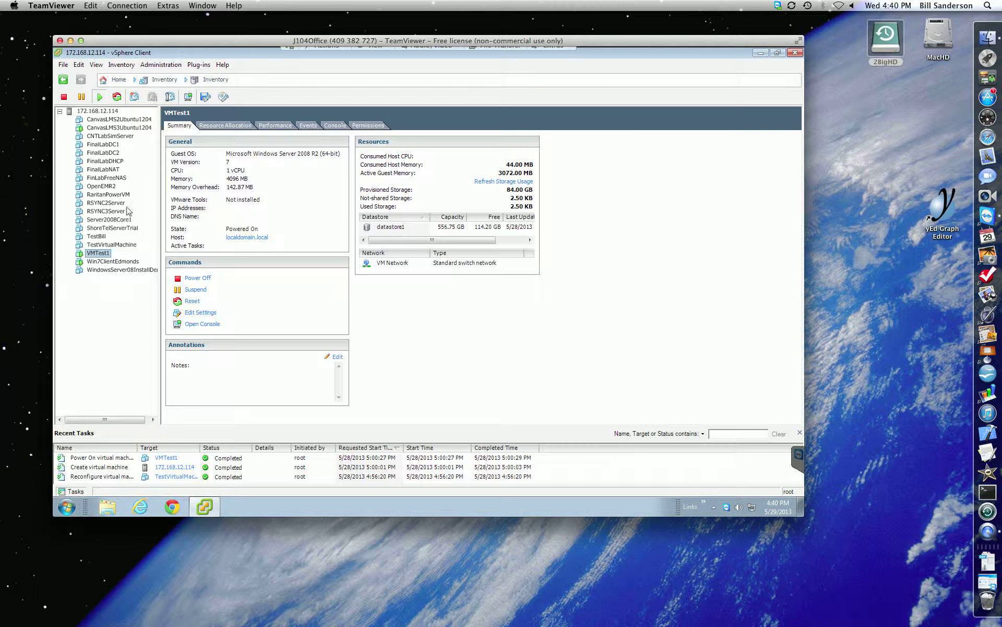
- Edit the settings of VMTest1 so that CD/DVD Drive 1 connects at power on
{"action": "right_click", "coordinate": [107, 257]}
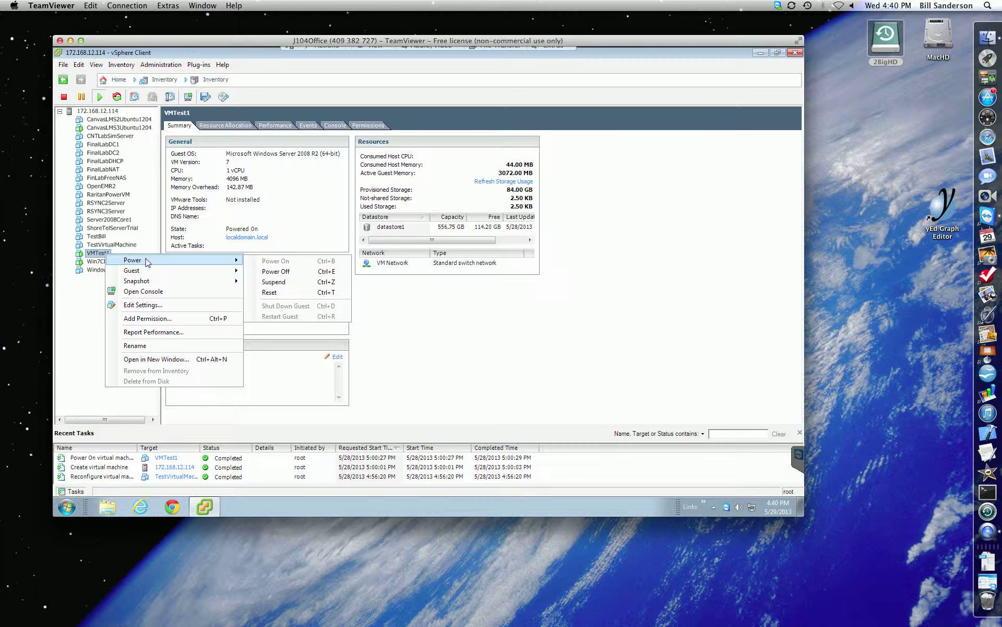
{"action": "left_click", "coordinate": [154, 305]}
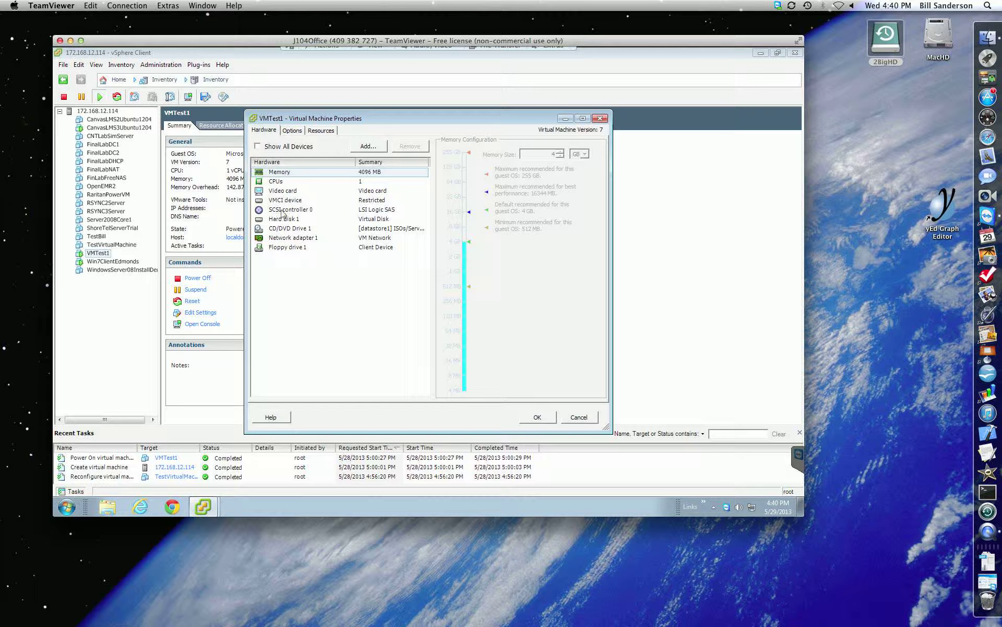
{"action": "left_click", "coordinate": [285, 230]}
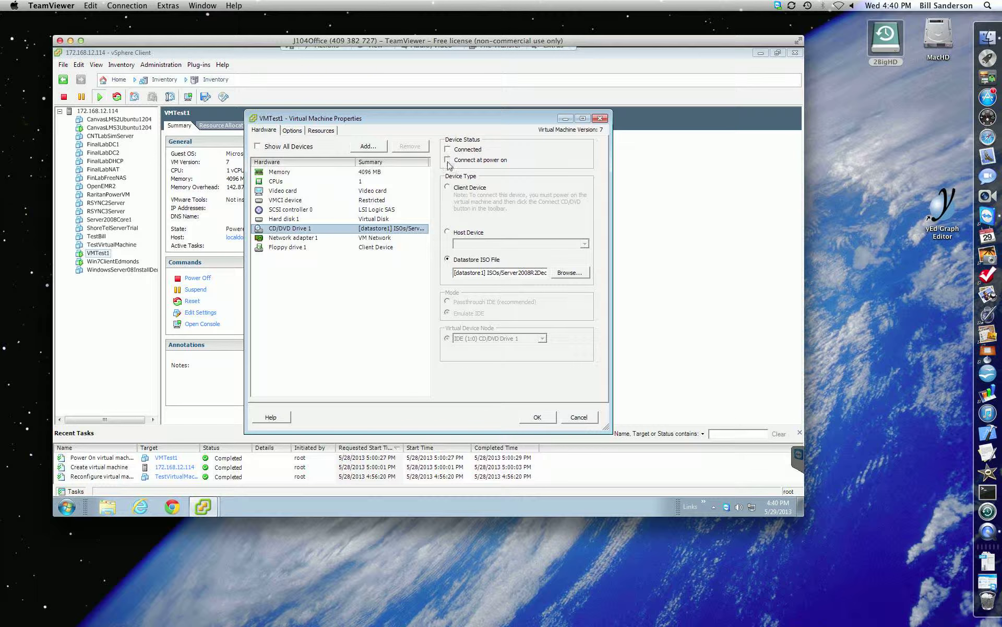
{"action": "left_click", "coordinate": [447, 159]}
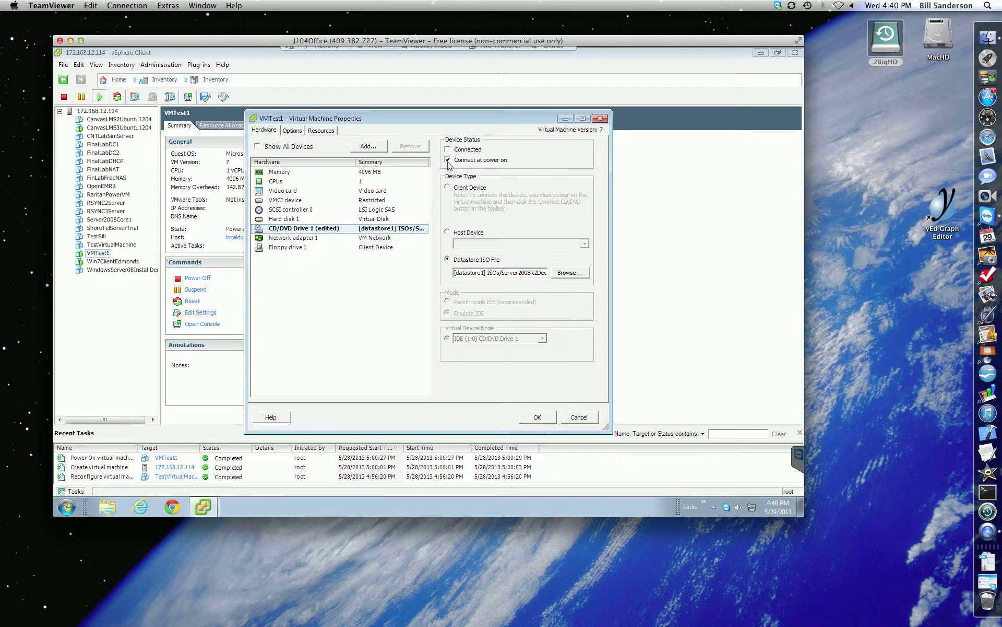
{"action": "left_click", "coordinate": [537, 417]}
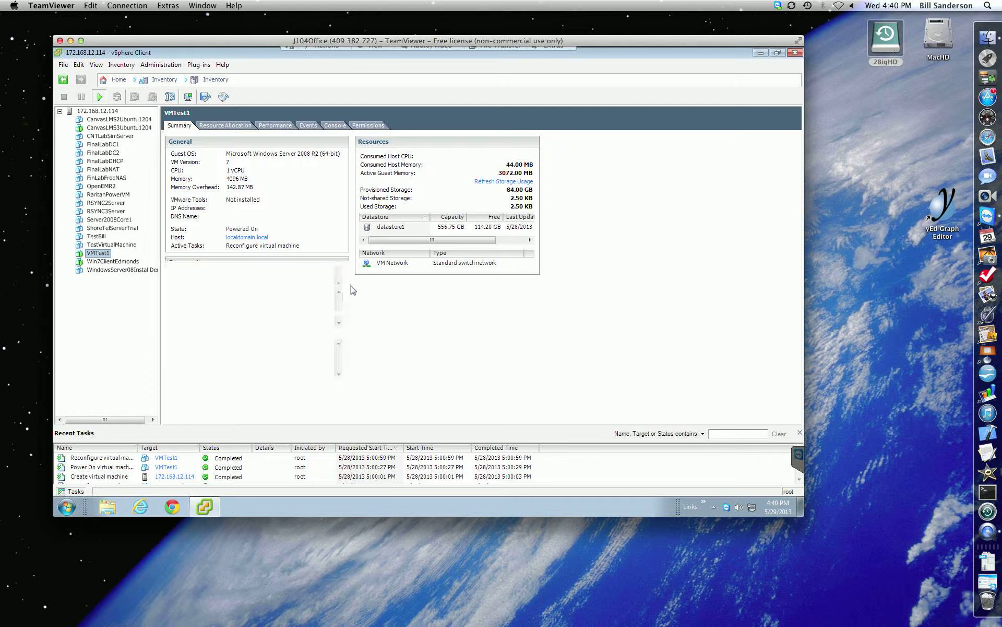
- Reopen the VMTest1 console and reset the virtual machine, confirming the reset
{"action": "right_click", "coordinate": [106, 255]}
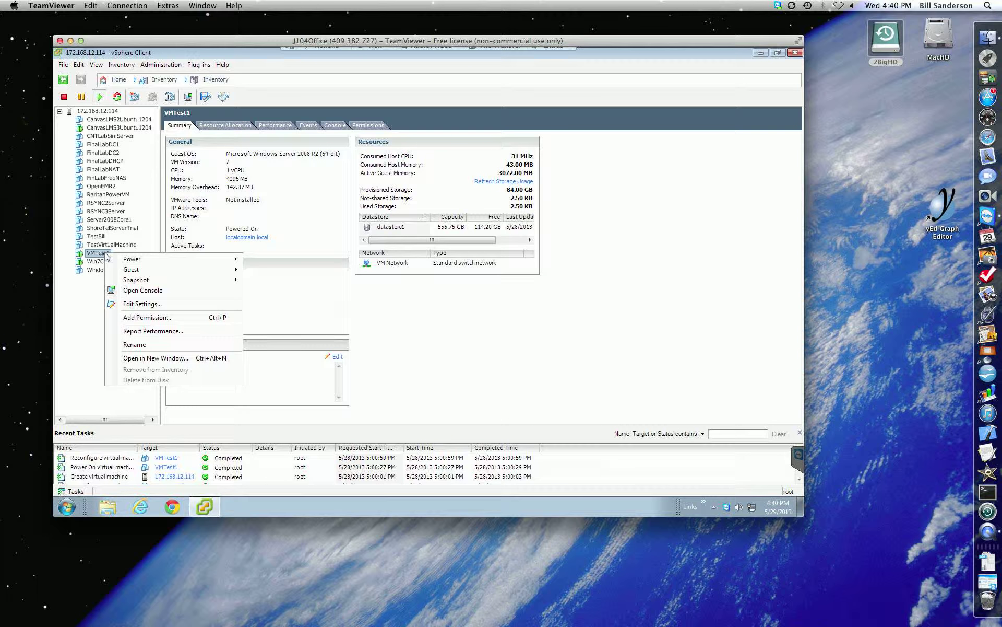
{"action": "left_click", "coordinate": [141, 292]}
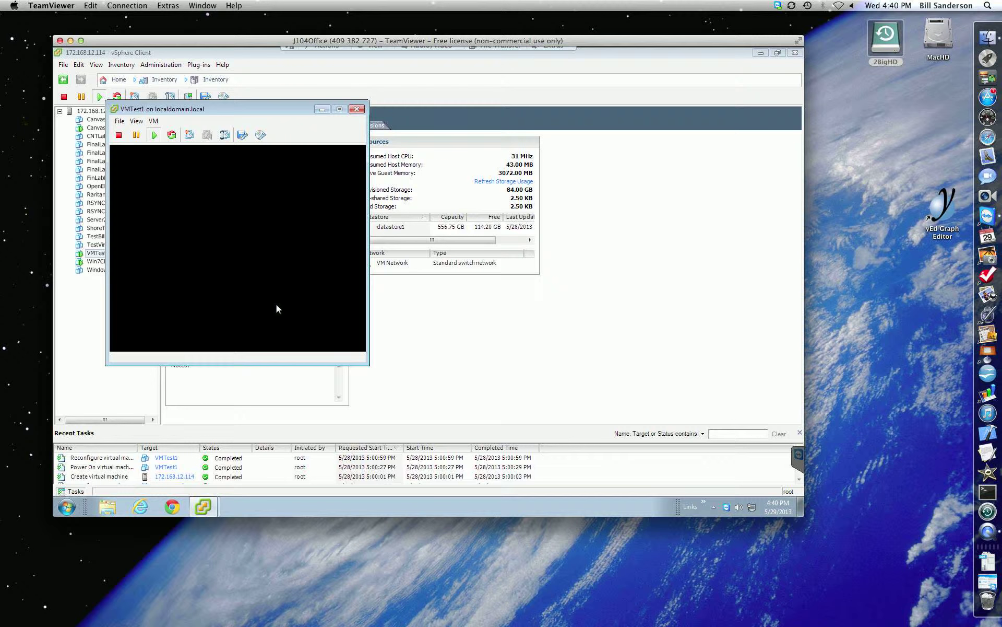
{"action": "left_click", "coordinate": [173, 136]}
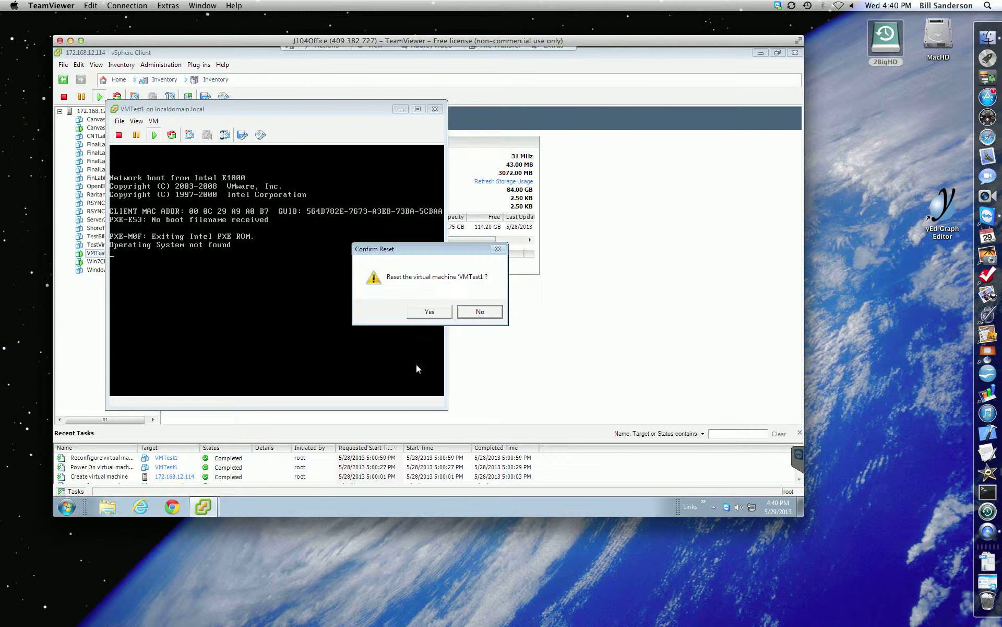
{"action": "left_click", "coordinate": [439, 312]}
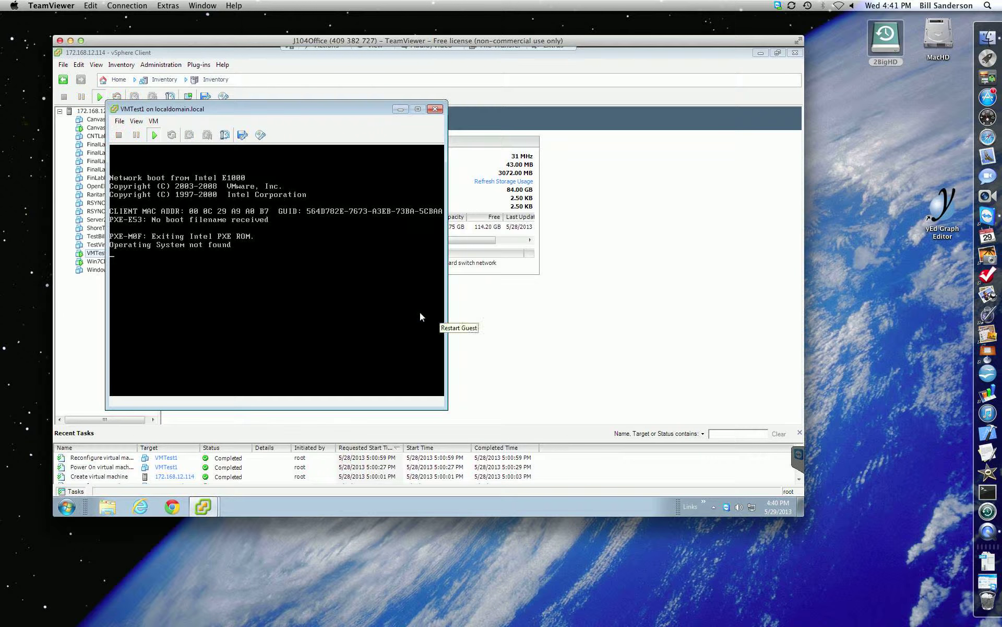